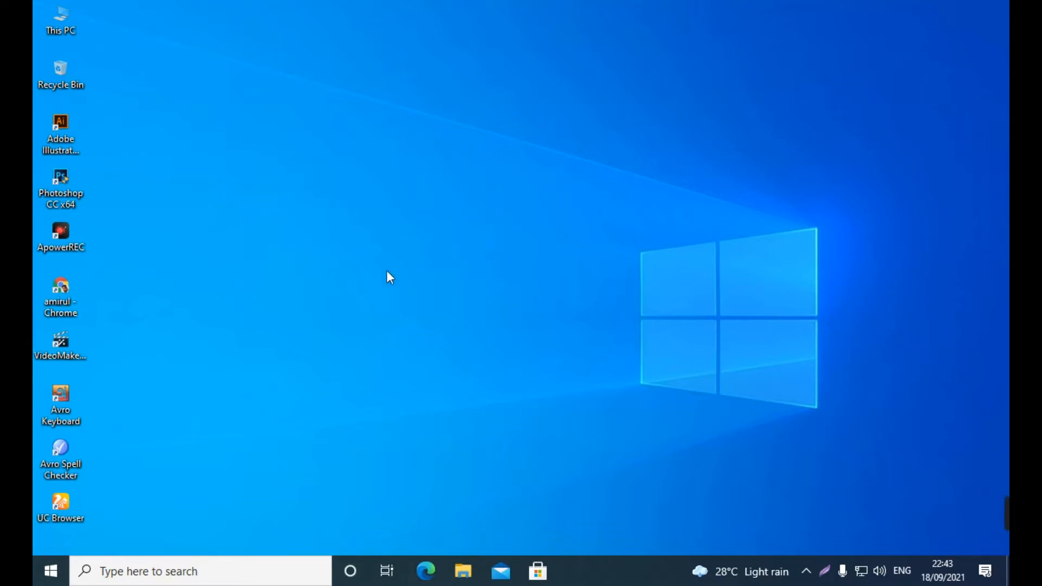
- Launch Chrome and search Google for 'gmail create account'
double_click(59, 295)
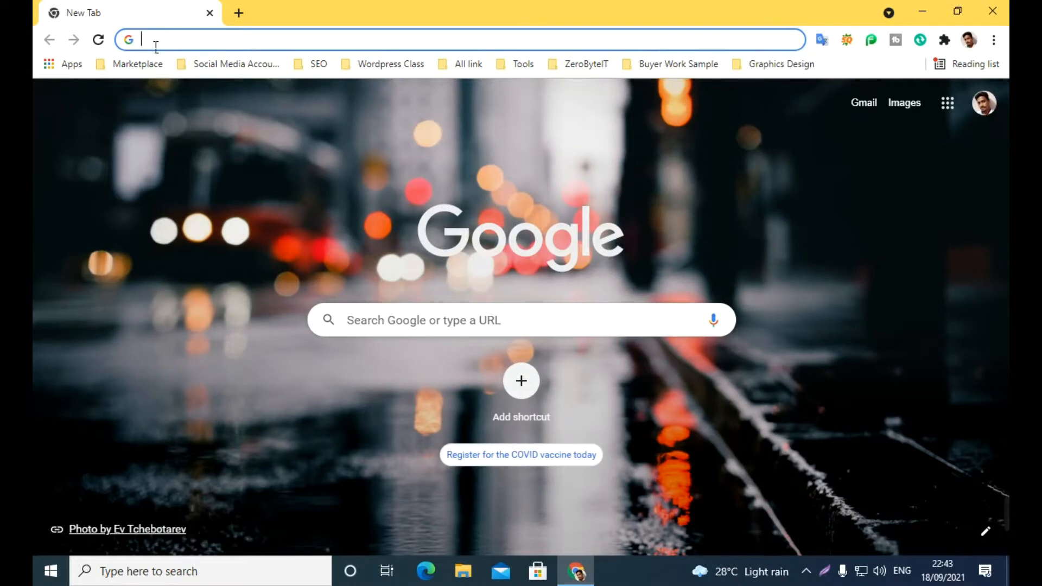
text(gm)
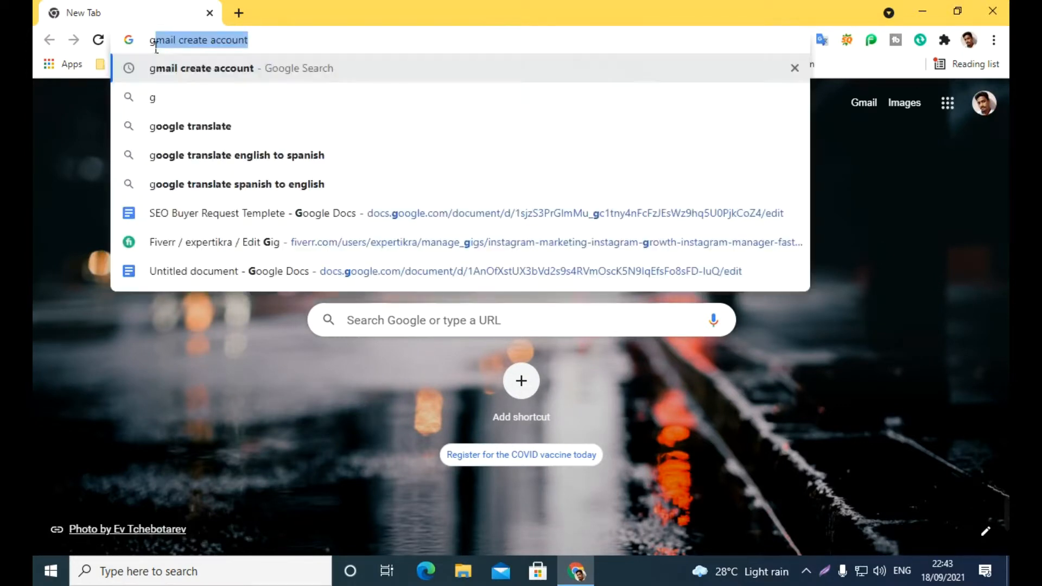
text(ail)
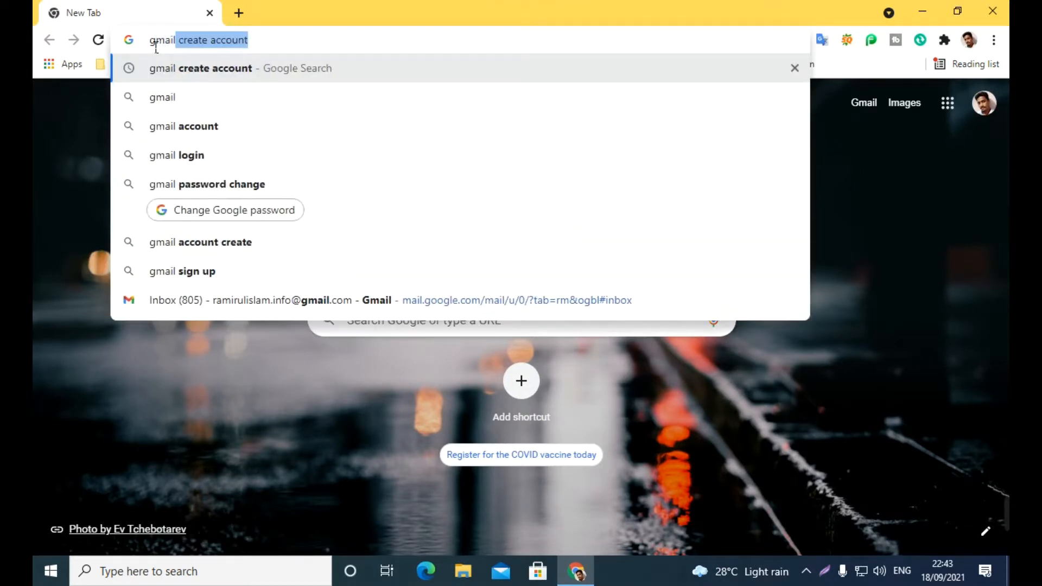
click(266, 49)
key(Return)
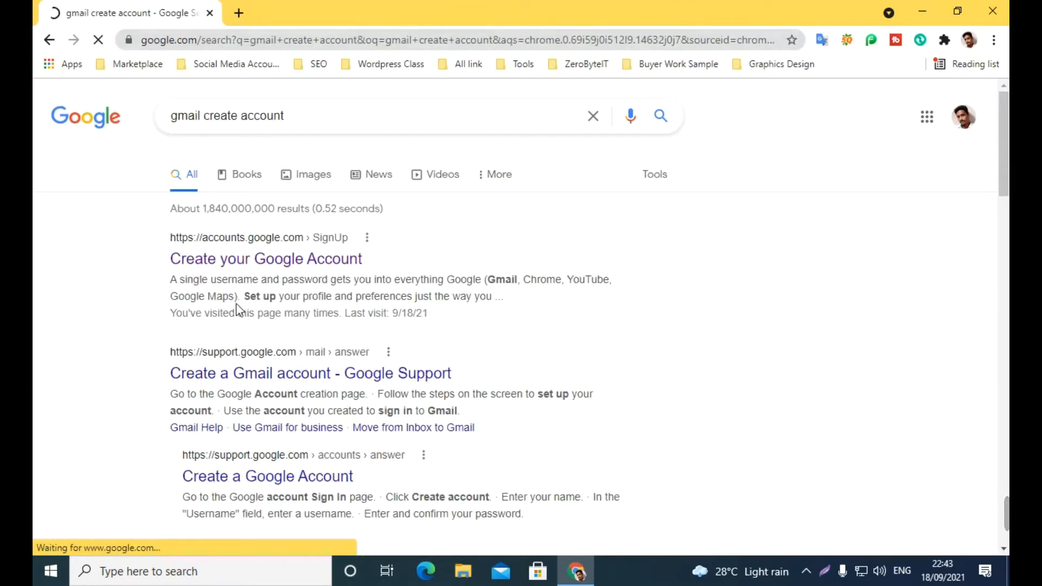
- Open the Create your Google Account page and enter the user's first and last name
click(285, 262)
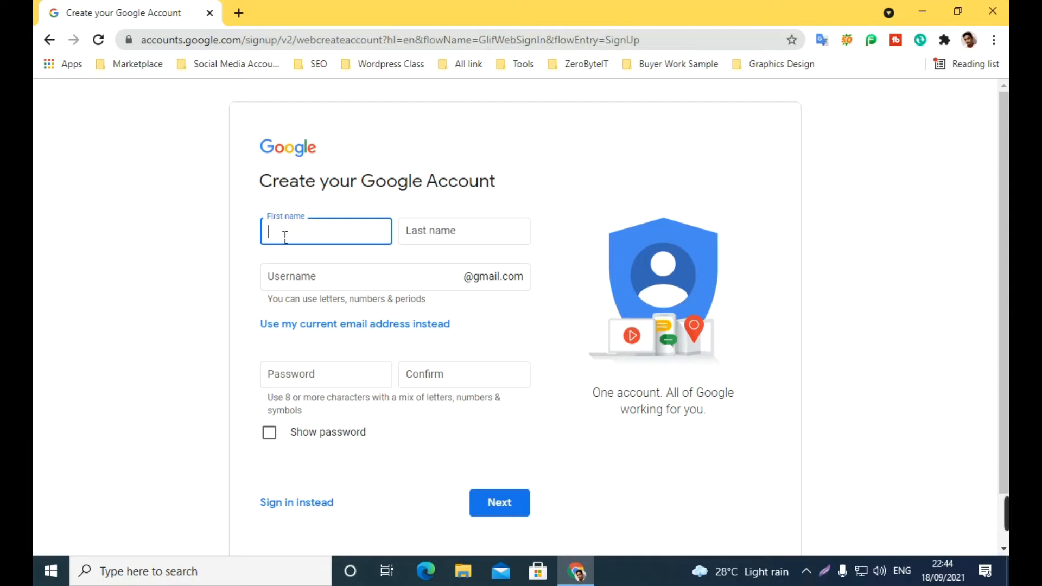
click(446, 237)
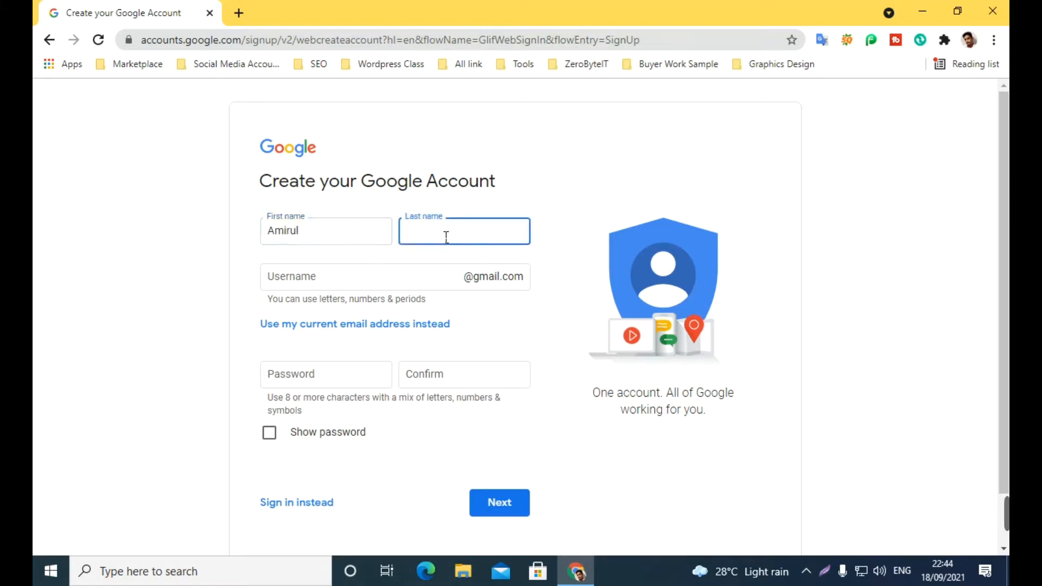
click(314, 283)
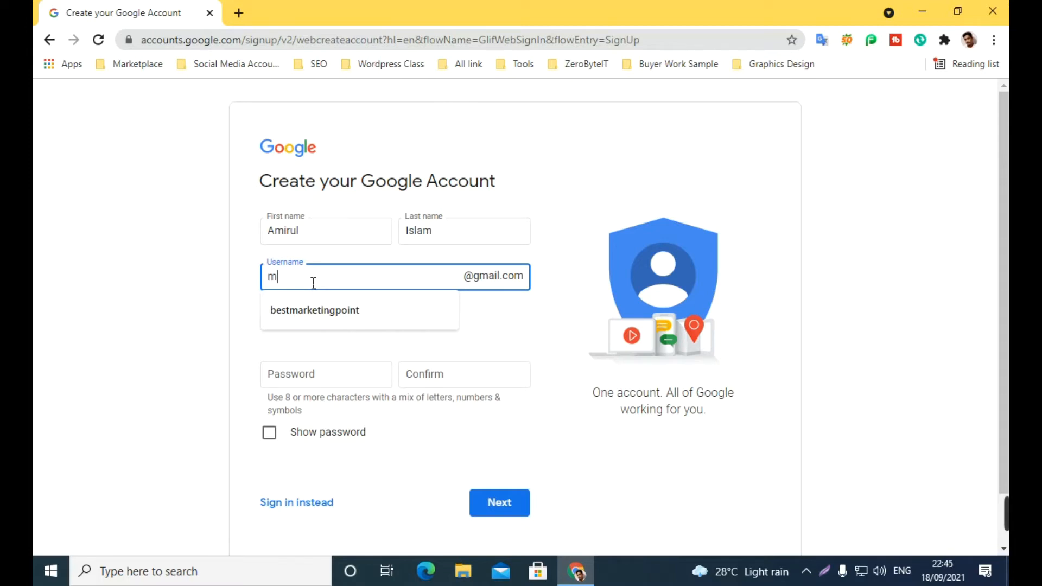
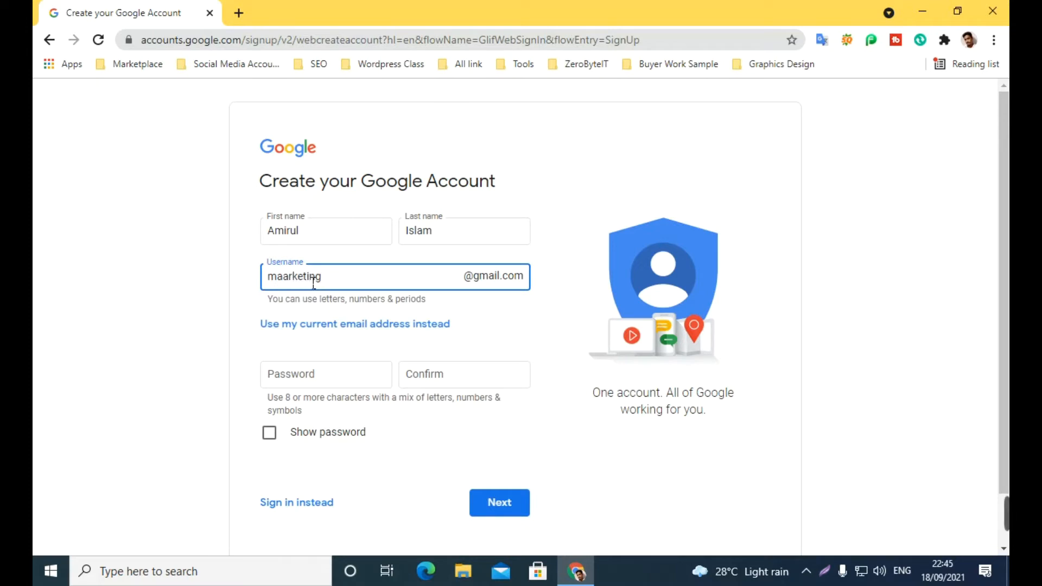
- Enter the desired username, trim an extra letter, then restore it after the 'taken' warning
click(308, 383)
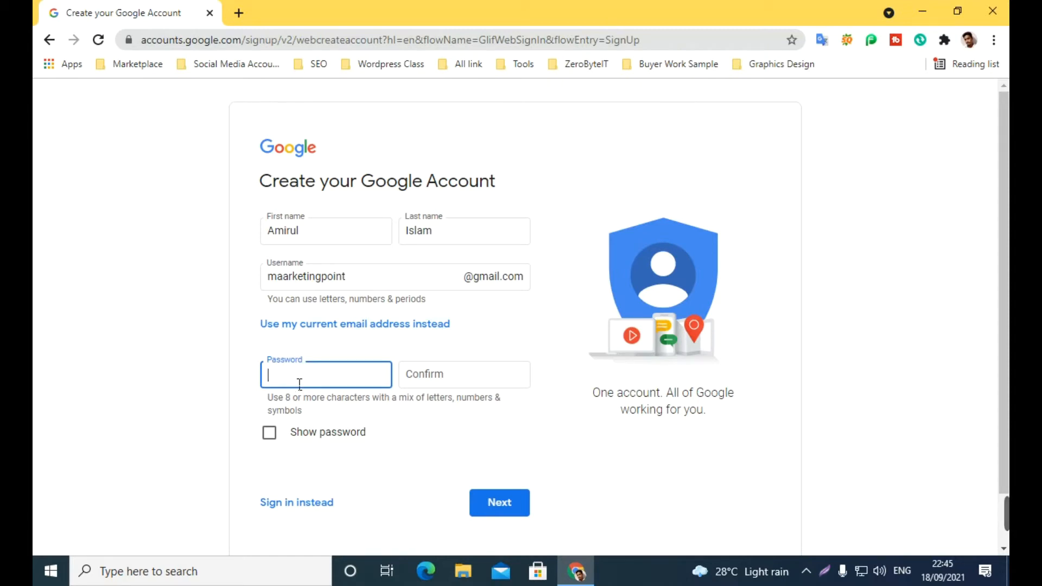
click(293, 280)
key(BackSpace)
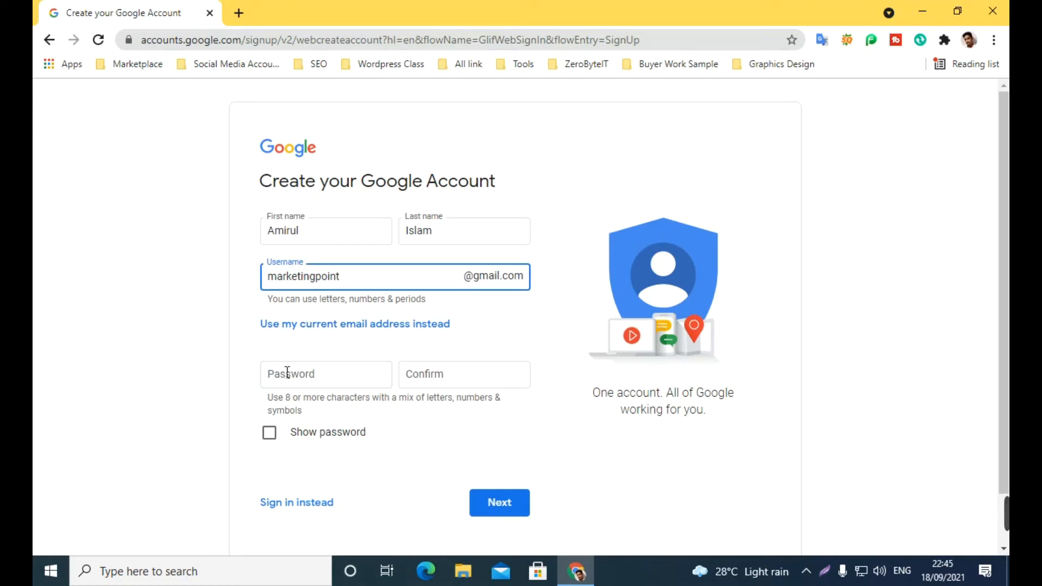
click(287, 374)
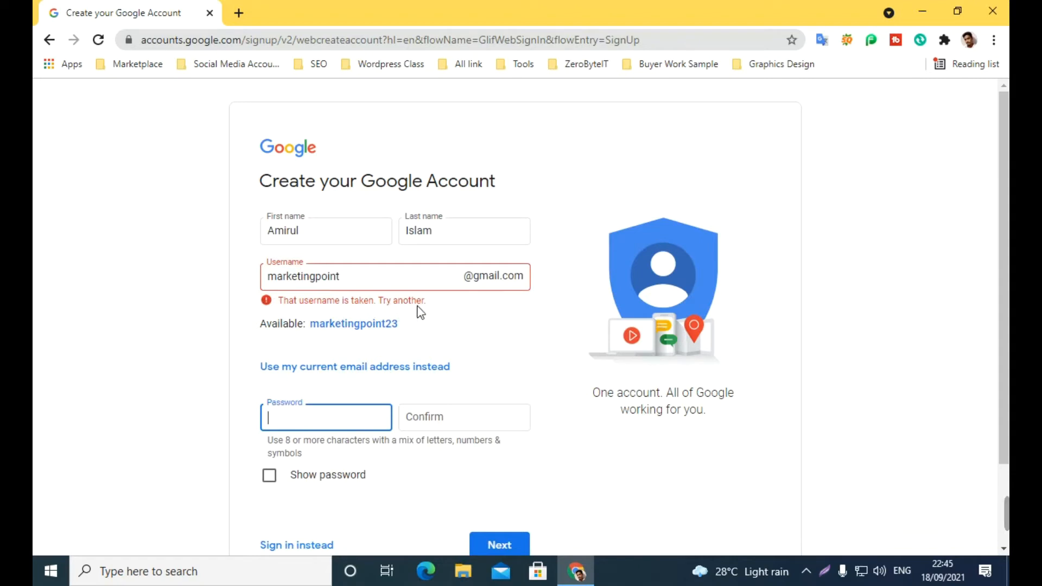
click(287, 282)
text(a)
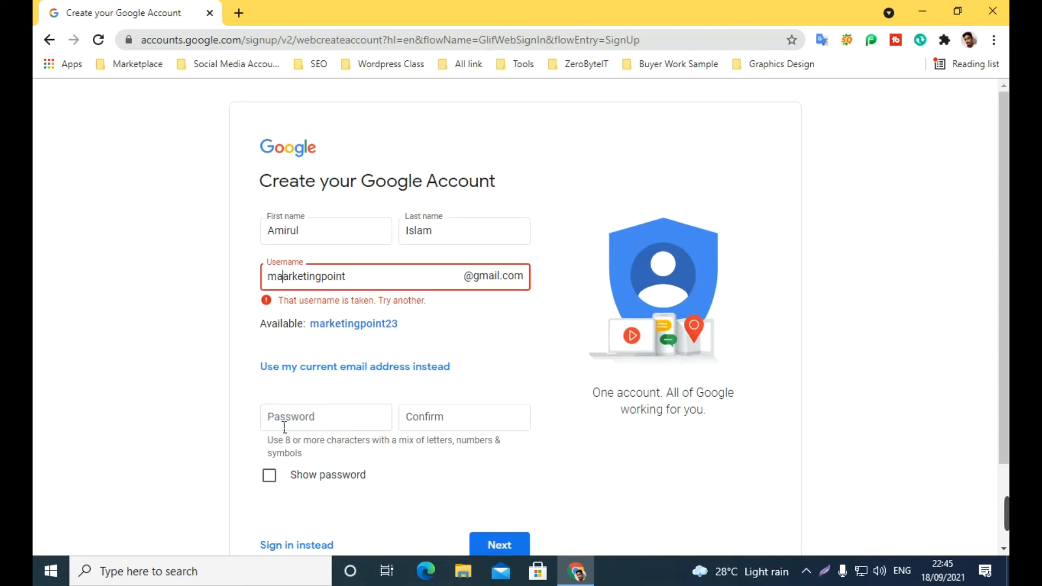
click(302, 427)
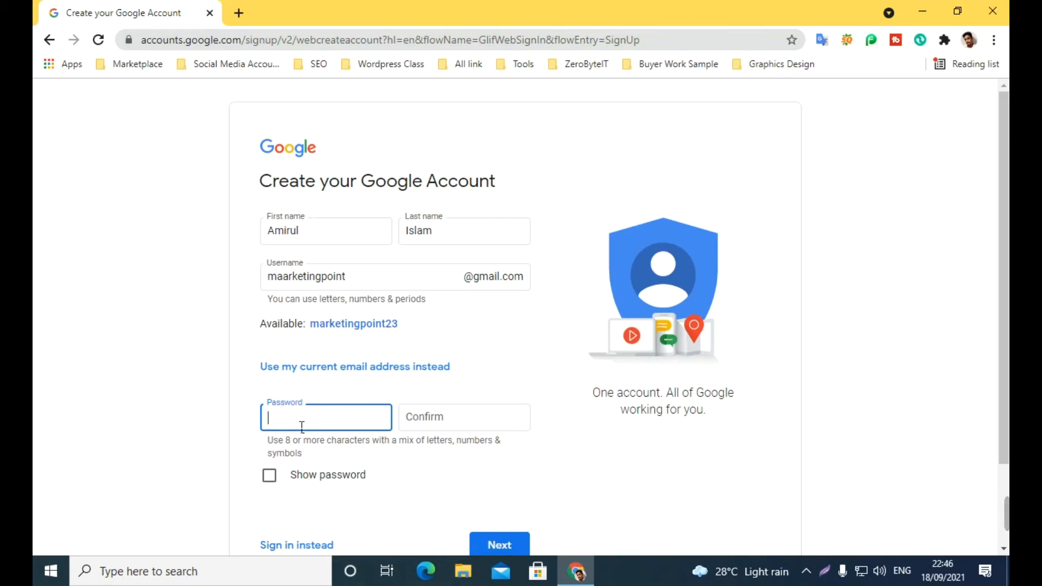
- Enter the account password in Password and Confirm, then submit the form with Next
text(m*********)
click(429, 422)
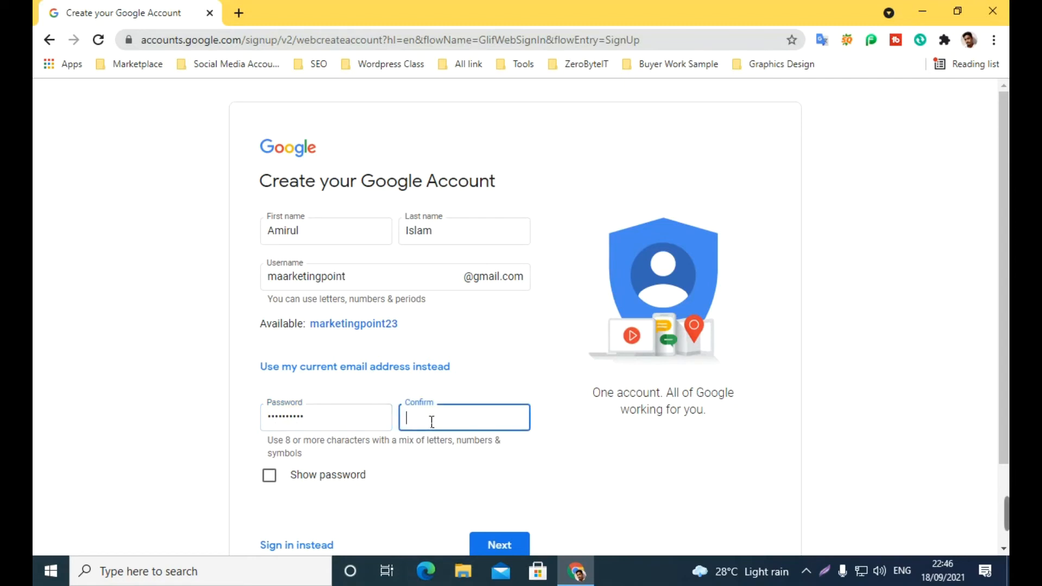
text(***********)
scroll(468, 308, down, 2)
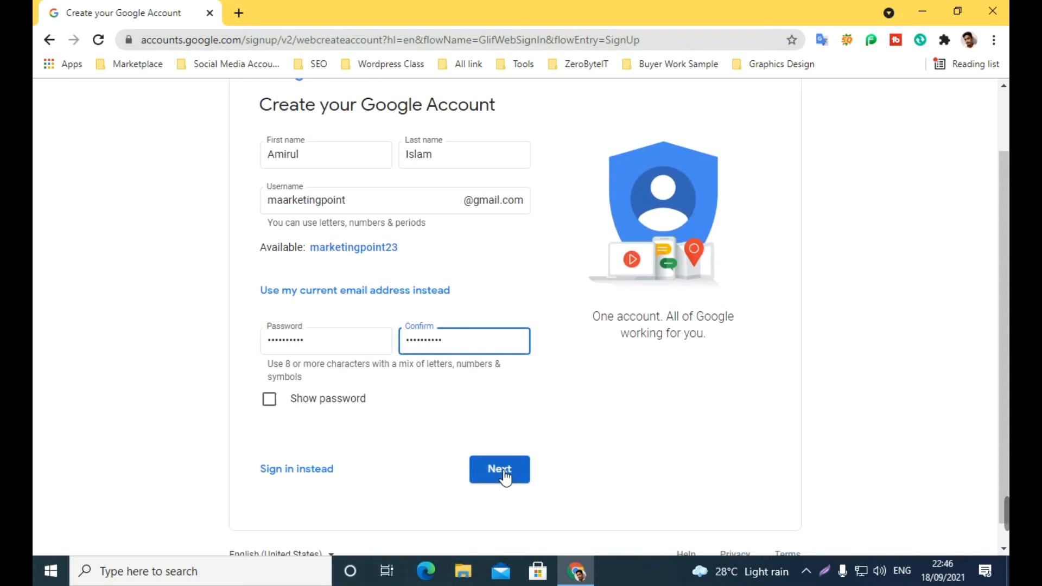
click(503, 471)
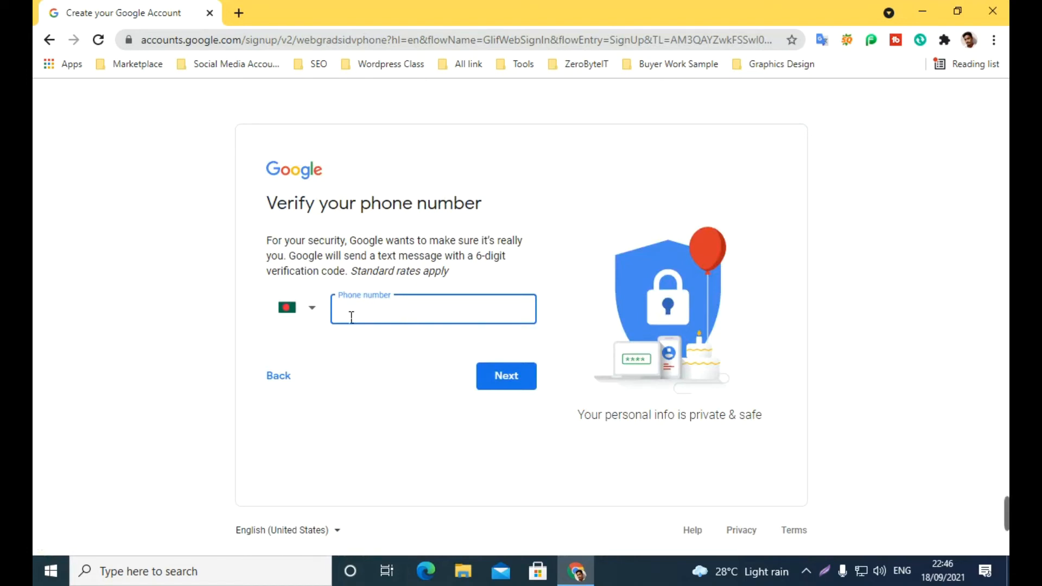
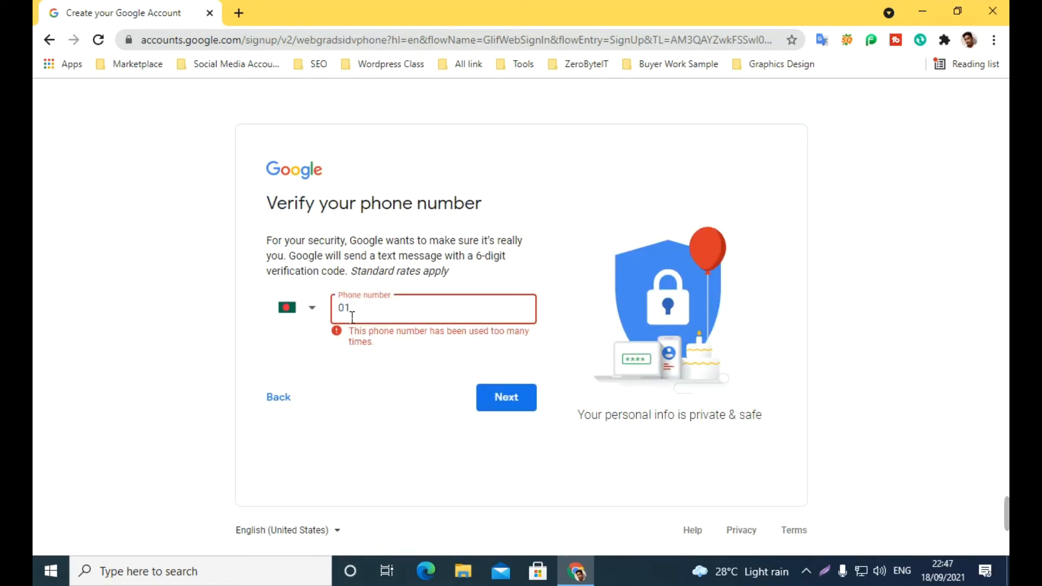
- Submit the phone number, then enter the six-digit SMS code and verify it
click(506, 400)
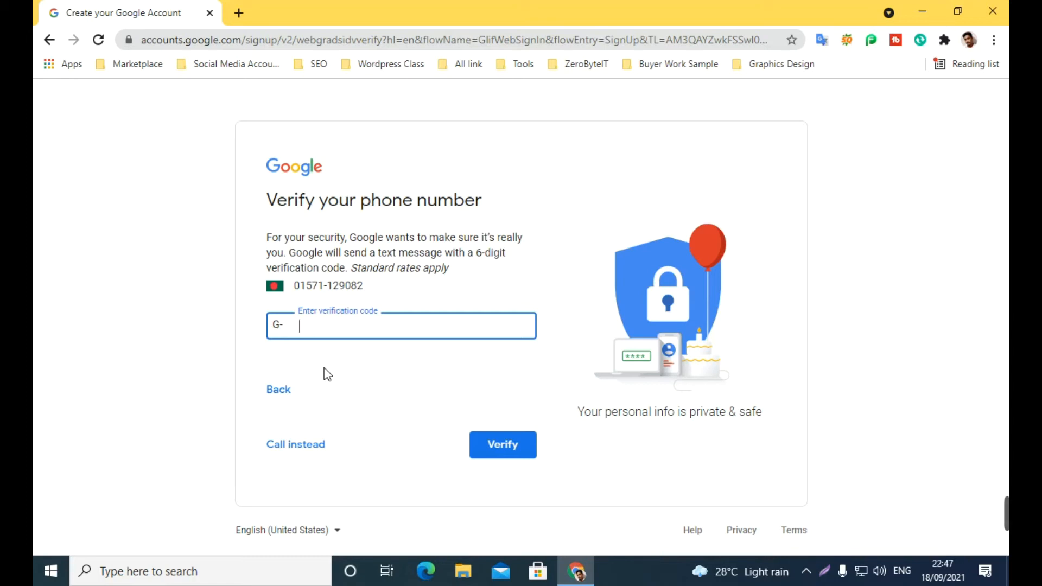
click(508, 447)
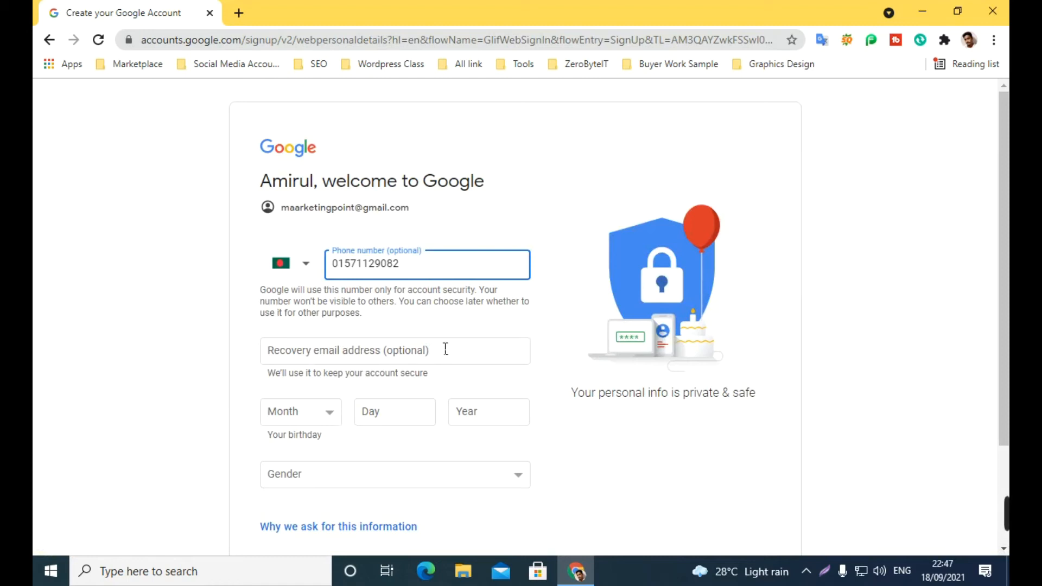
scroll(440, 347, down, 2)
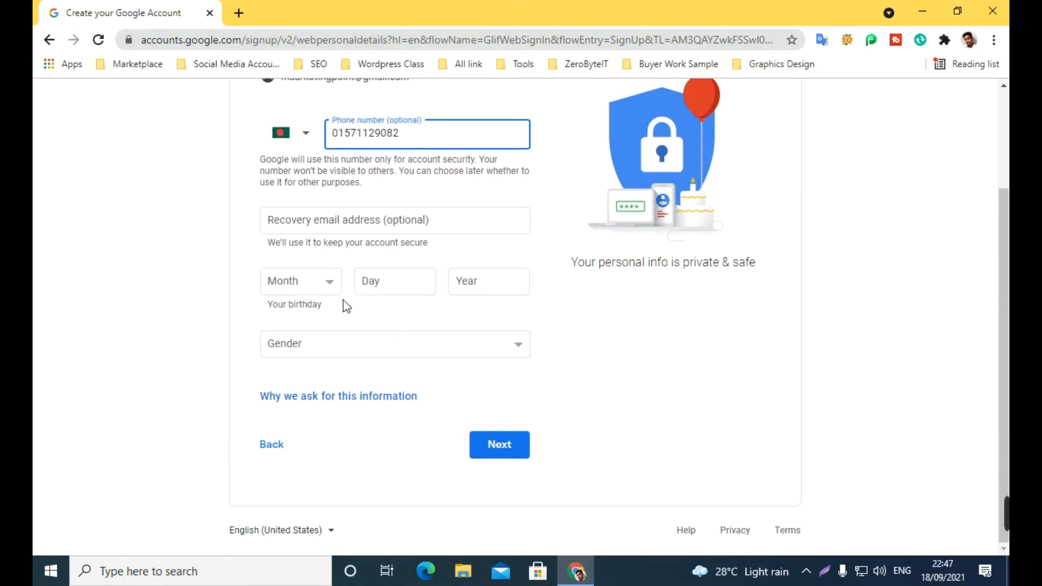
click(328, 281)
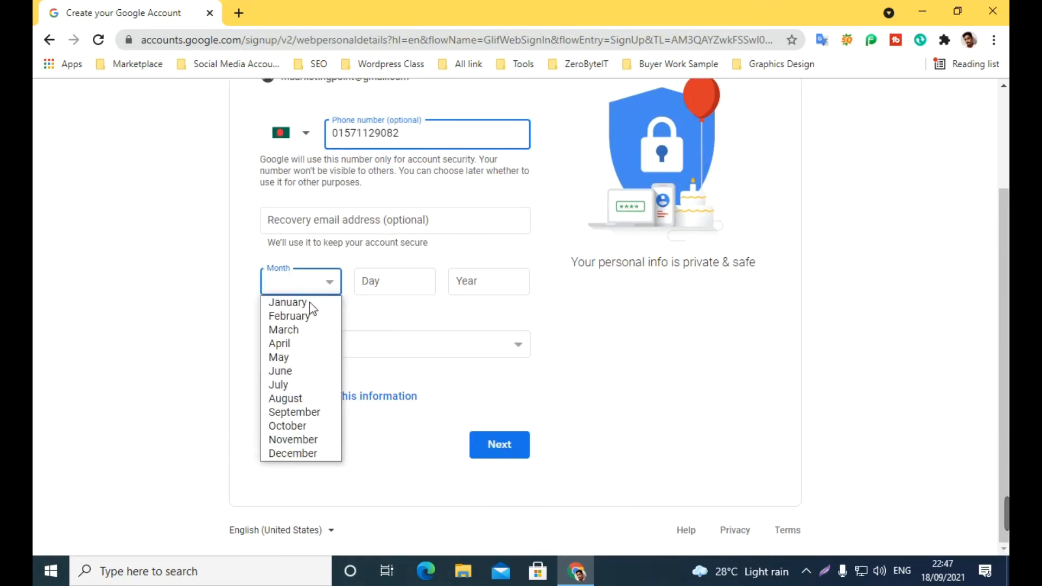
click(289, 426)
click(393, 288)
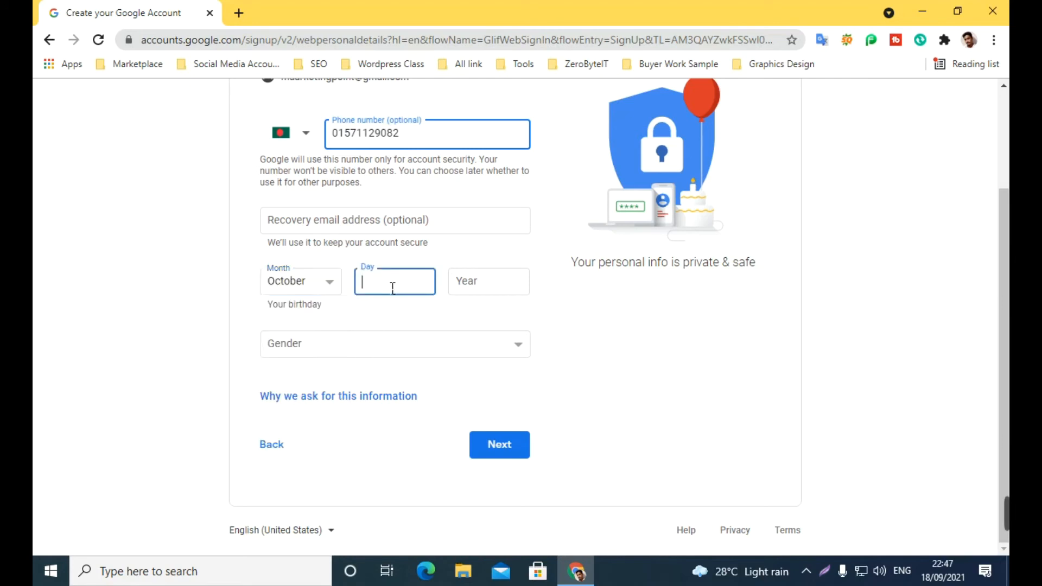
text(26)
click(467, 287)
text(1996)
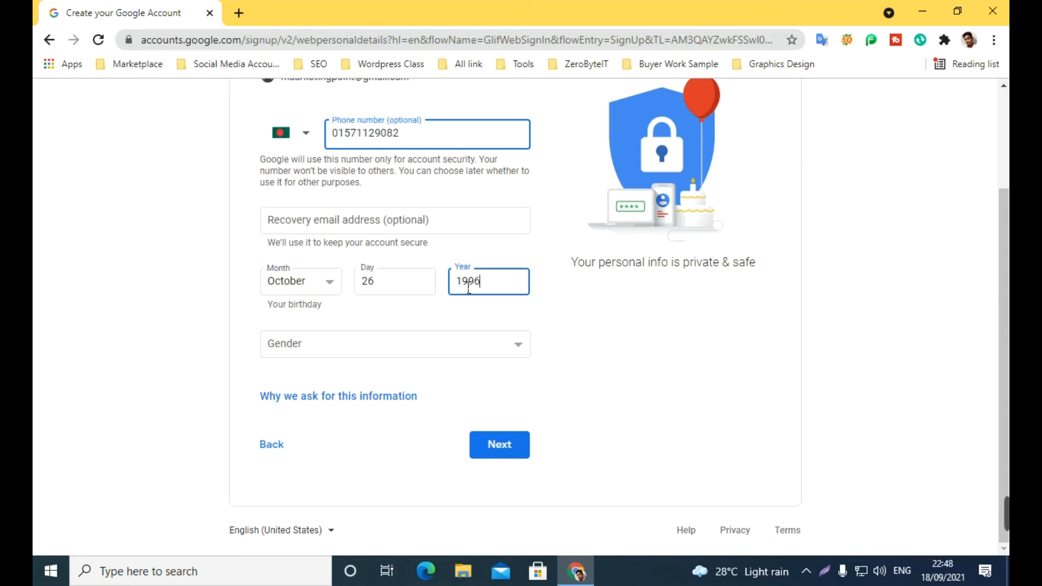
click(373, 349)
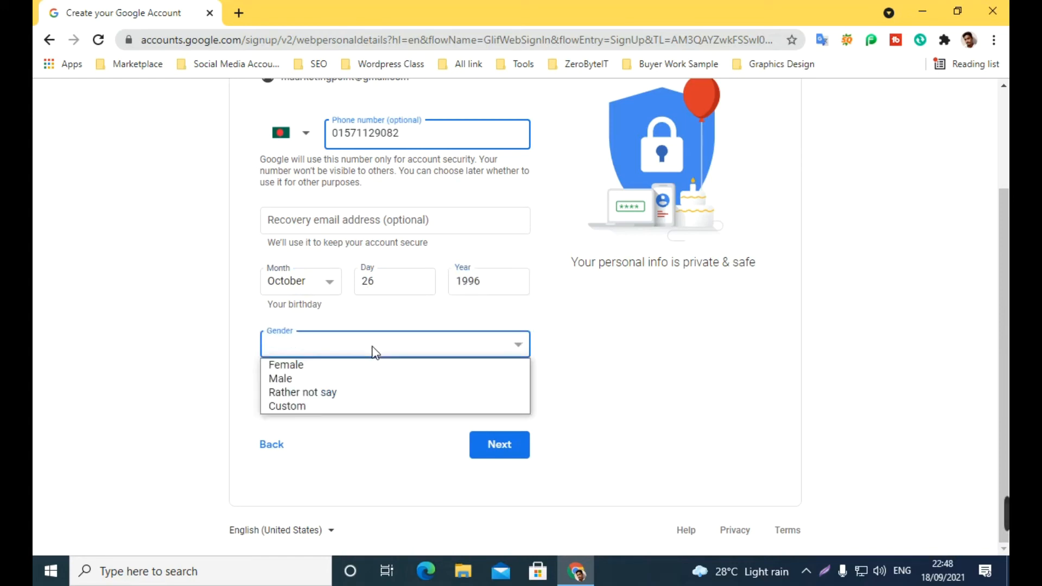
click(293, 380)
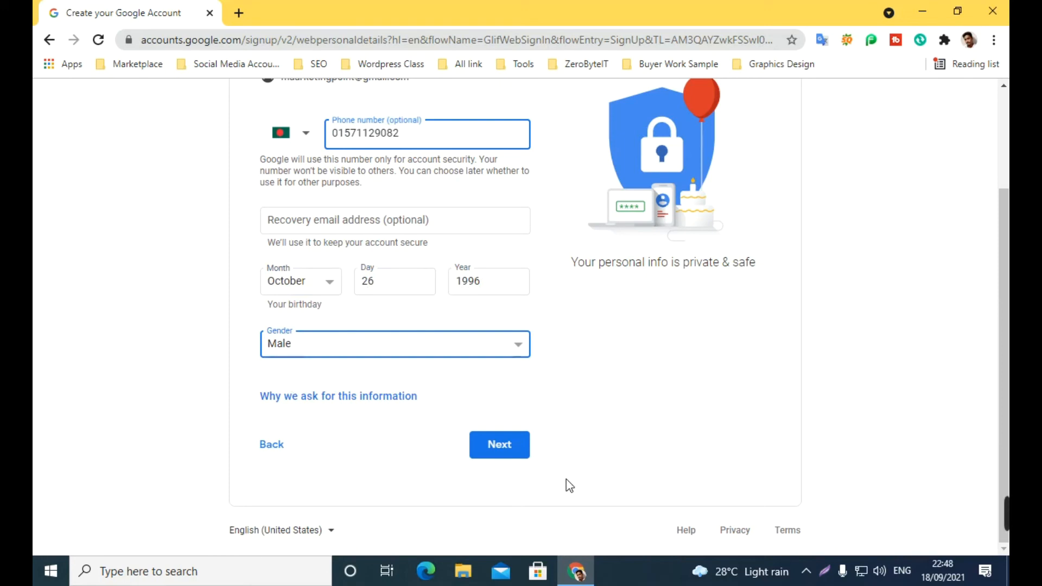
click(506, 453)
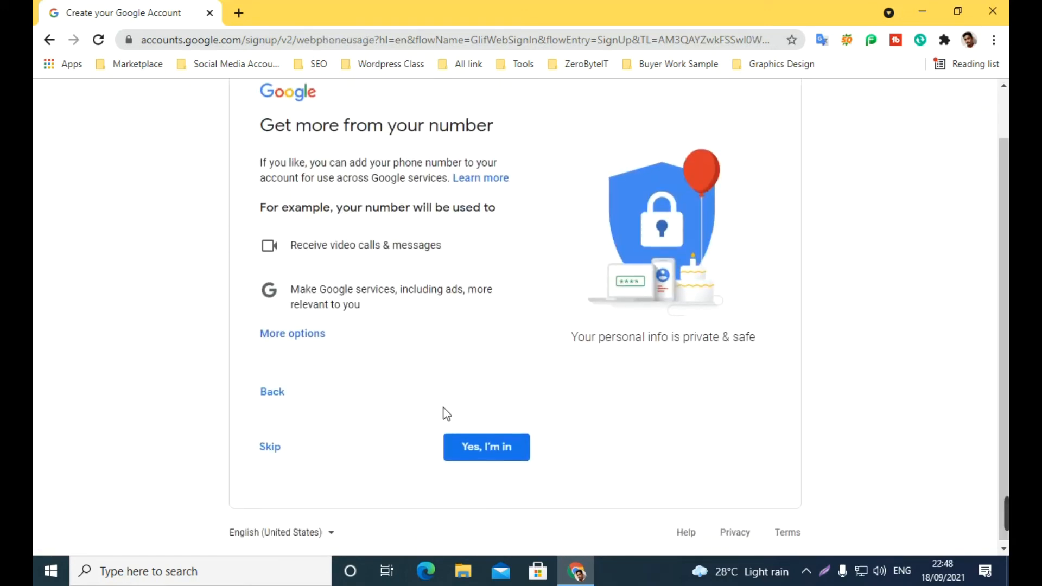
- Choose 'Yes, I'm in' for phone-number use and scroll through the Privacy and Terms page
click(499, 454)
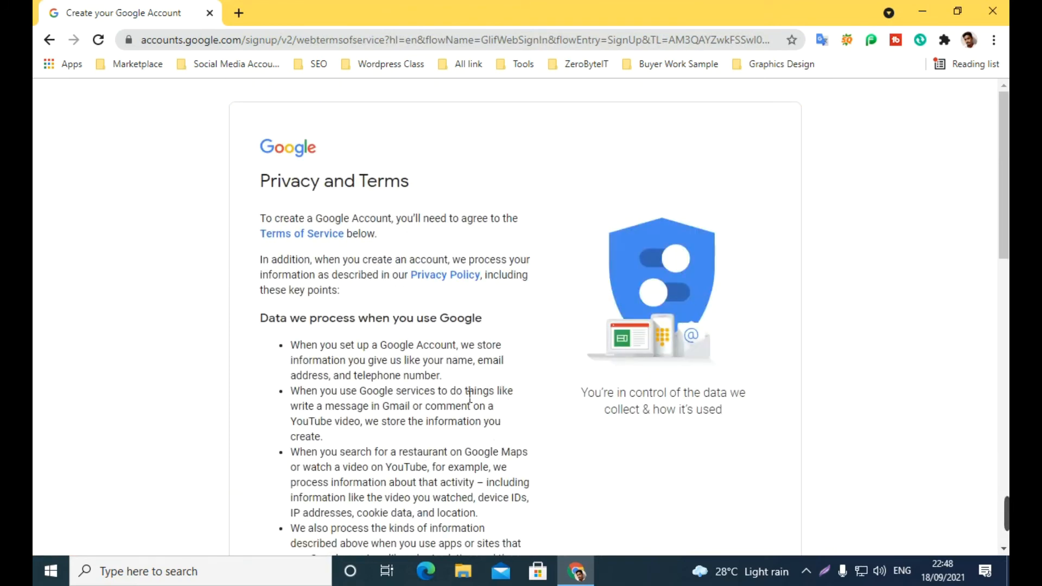
scroll(423, 369, down, 4)
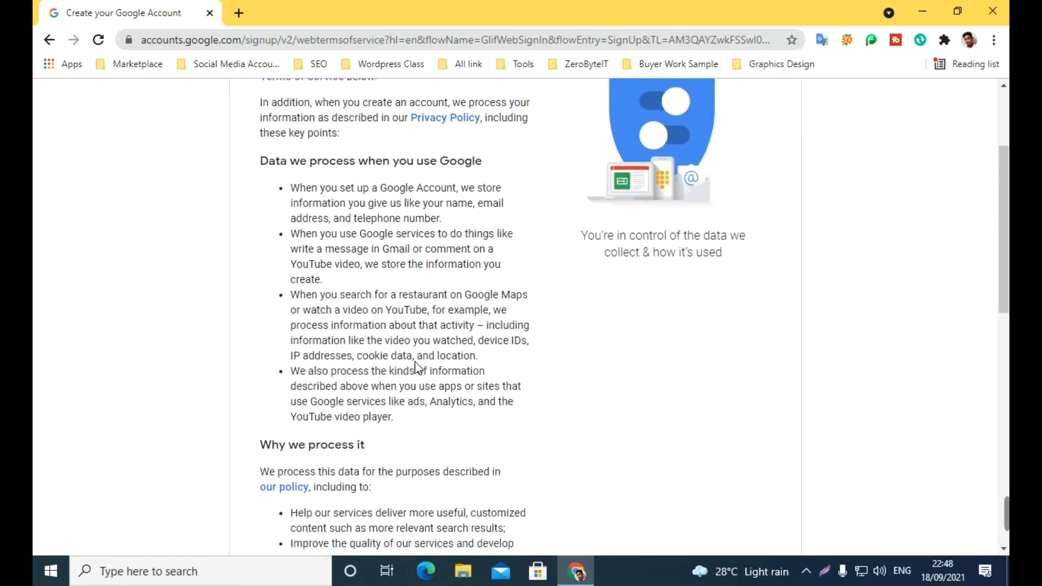
scroll(418, 368, up, 4)
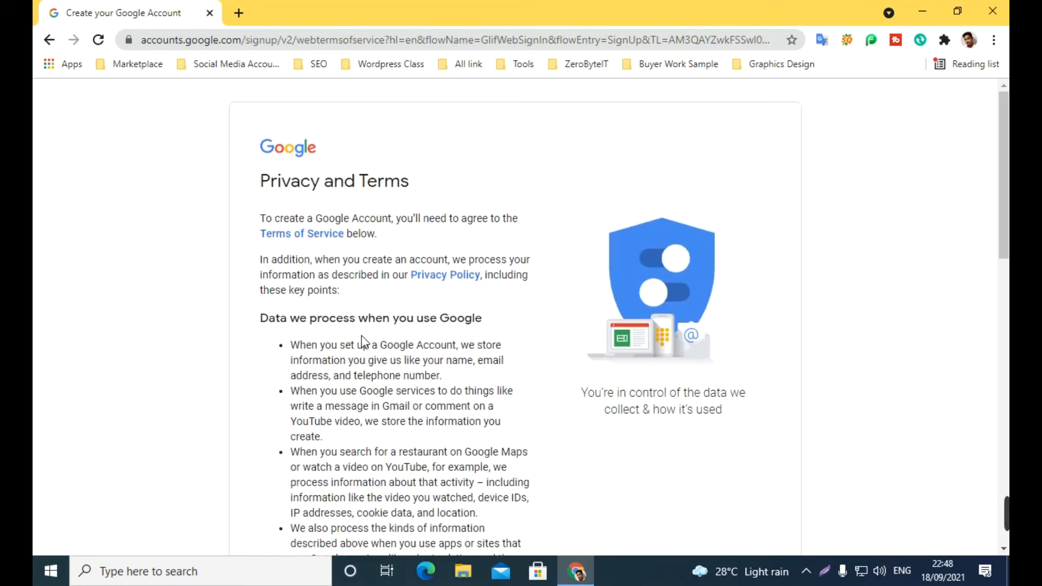
scroll(455, 308, down, 4)
scroll(456, 309, down, 2)
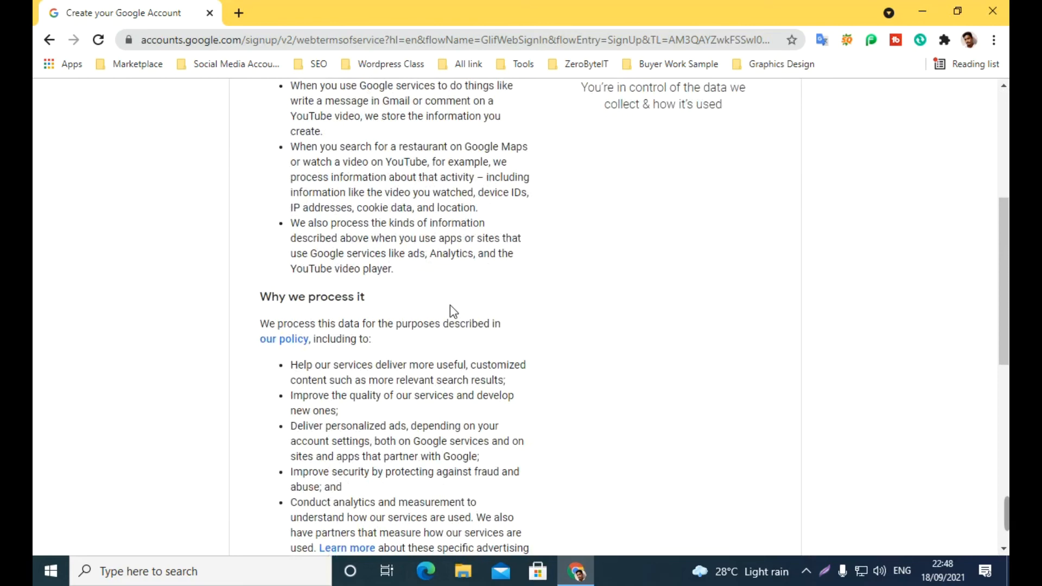
scroll(450, 307, up, 5)
scroll(445, 317, down, 10)
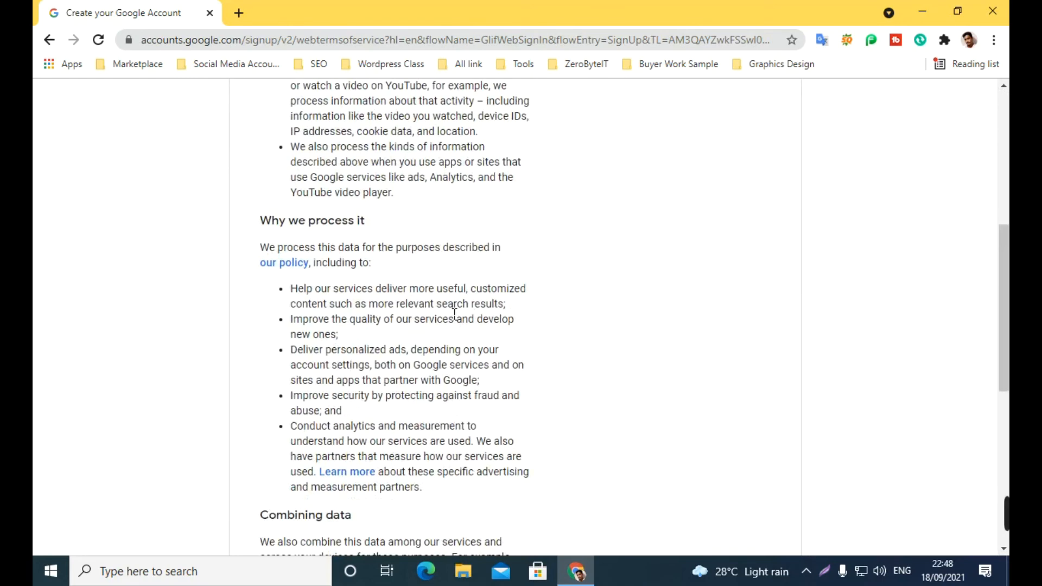
scroll(448, 321, down, 4)
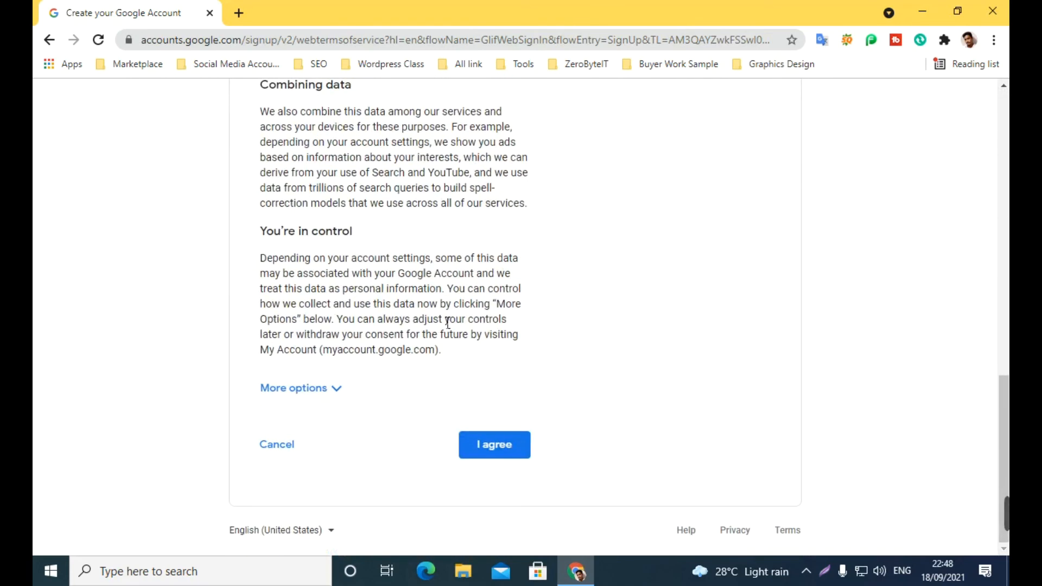
- Agree to the Privacy and Terms, then dismiss the Google apps menu on the welcome page
click(496, 451)
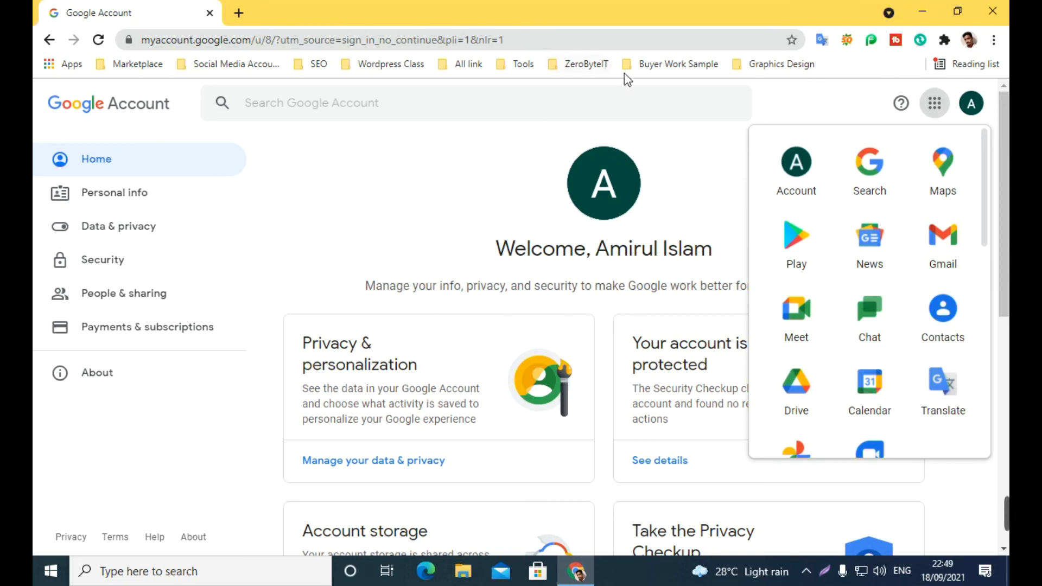
click(689, 158)
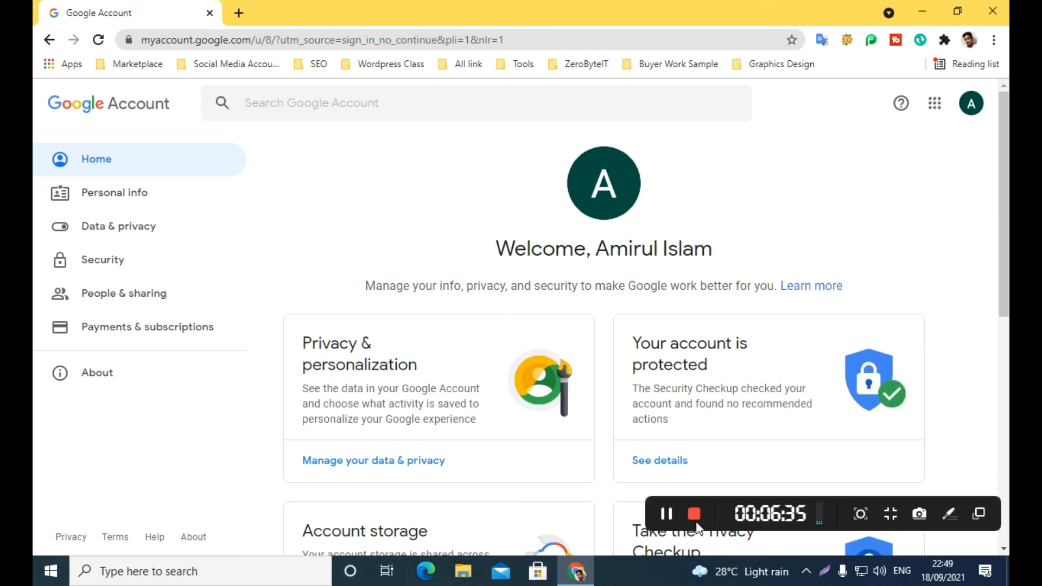